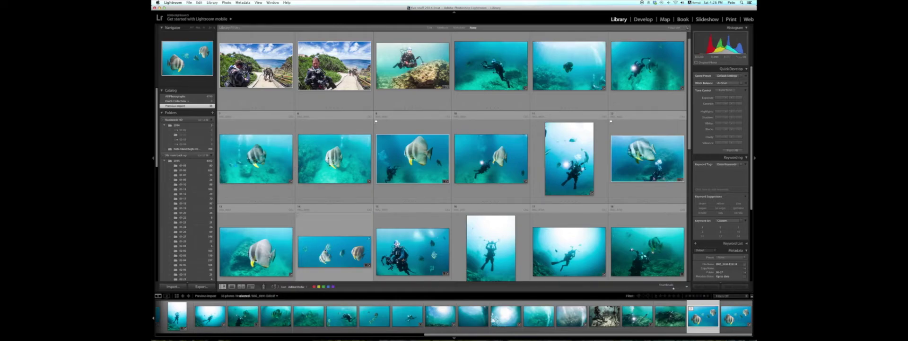
- Preview IMG_8690.CR2 and IMG_8691-Edit.tif large, then return to the thumbnail grid
key("e")
key("Left")
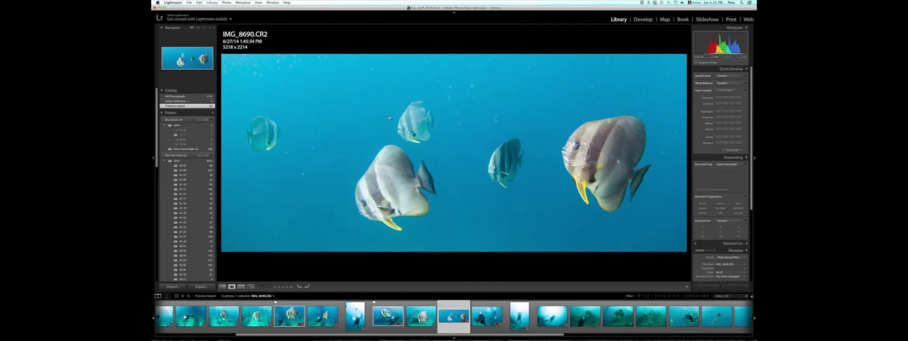
key("g")
scroll(404, 149, "down", 5)
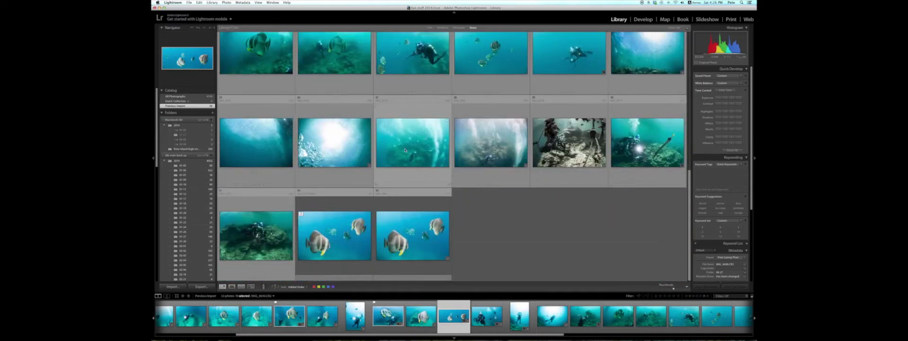
double_click(360, 227)
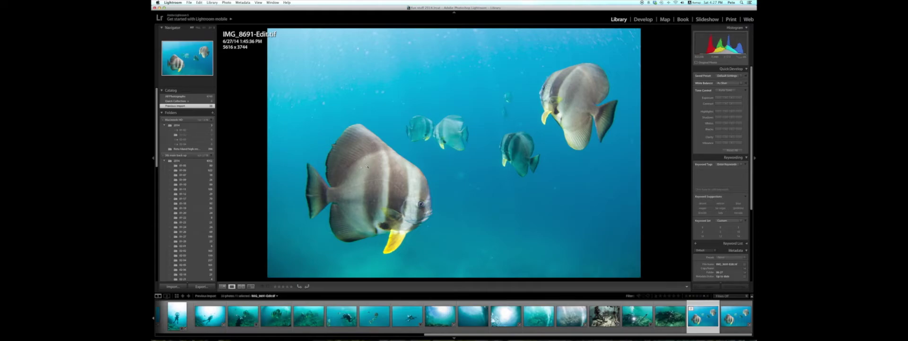
key("g")
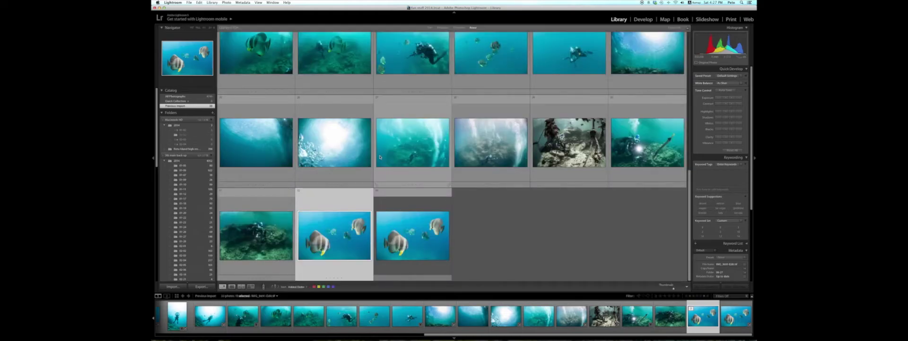
- Scroll through the Library grid and select the beach photo thumbnail
scroll(372, 162, "up", 5)
scroll(394, 160, "up", 2)
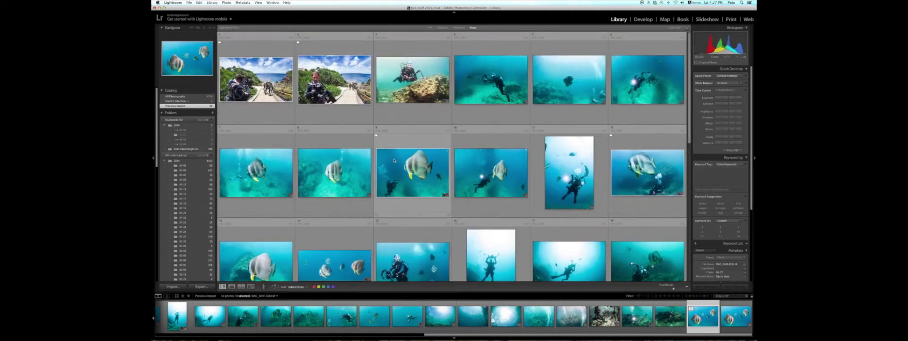
scroll(394, 161, "down", 2)
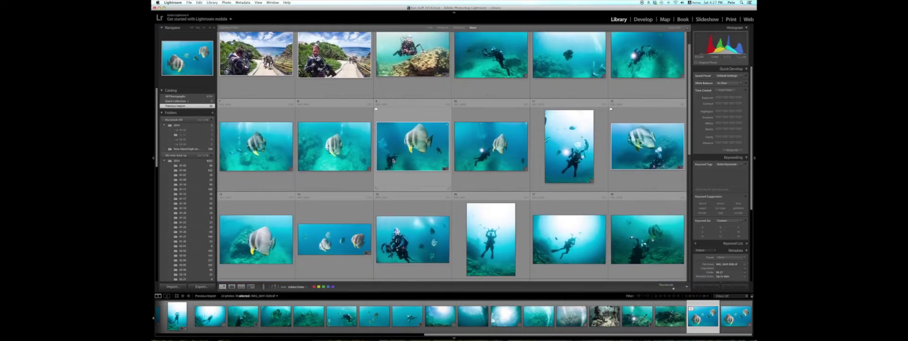
scroll(393, 160, "up", 1)
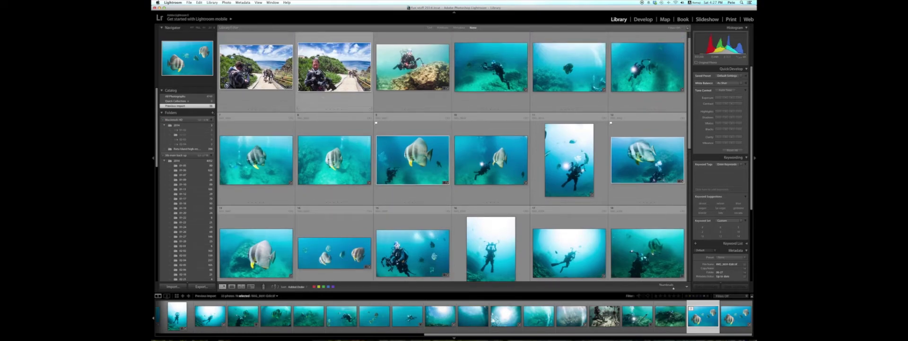
scroll(329, 103, "down", 10)
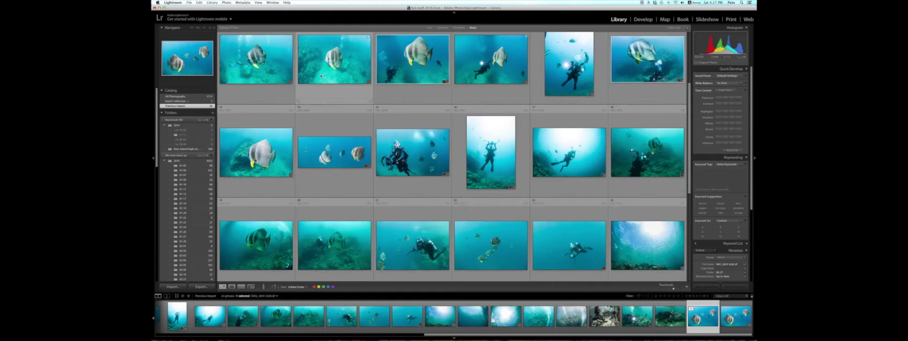
scroll(330, 101, "down", 5)
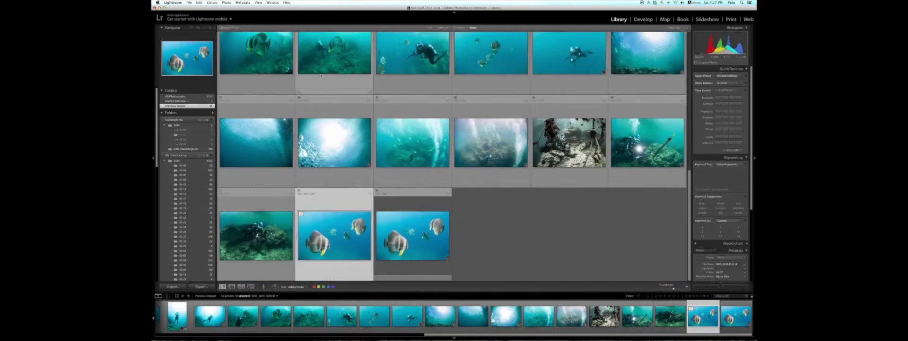
scroll(335, 98, "up", 9)
scroll(335, 98, "up", 4)
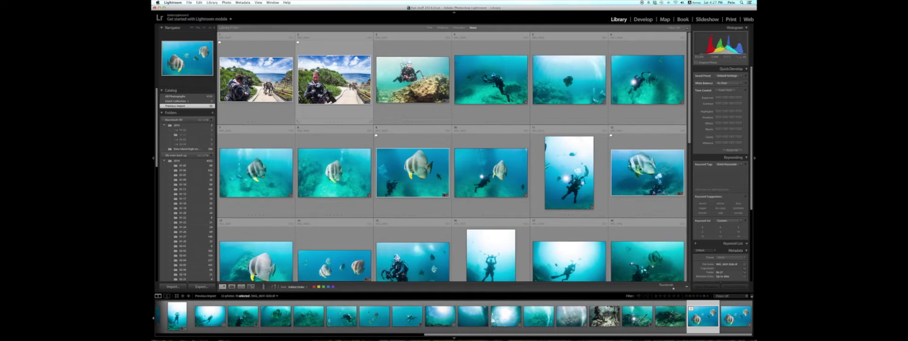
left_click(334, 80)
- Scroll to the bottom row and open IMG_8691-Edit.tif in Loupe view
scroll(335, 95, "down", 3)
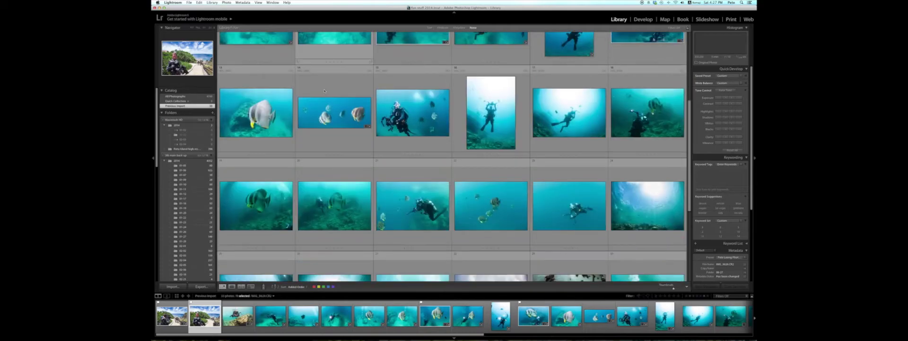
scroll(338, 100, "down", 3)
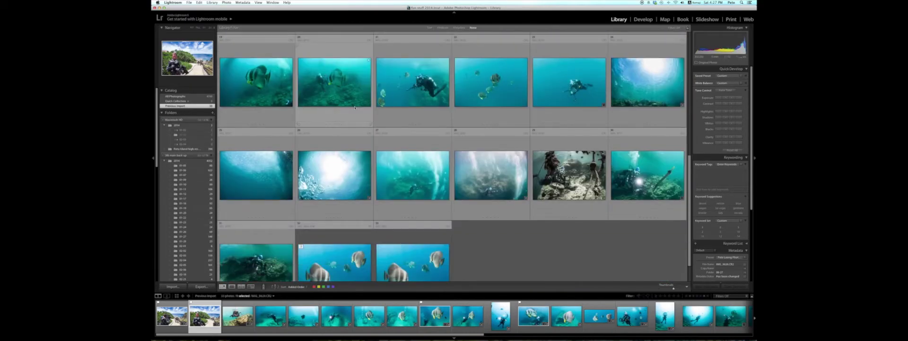
scroll(355, 108, "up", 9)
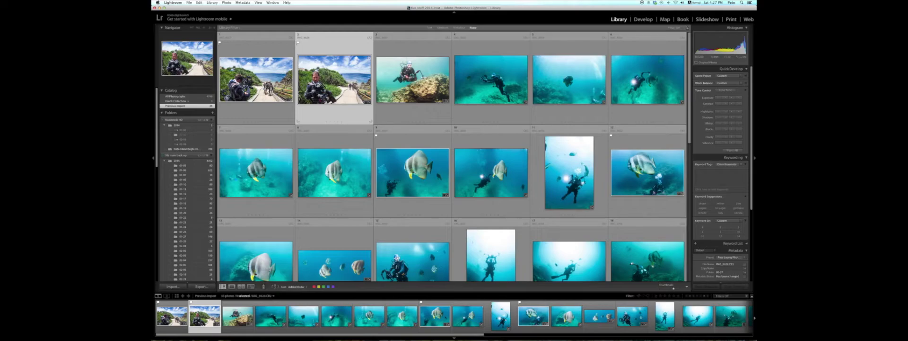
scroll(434, 214, "down", 8)
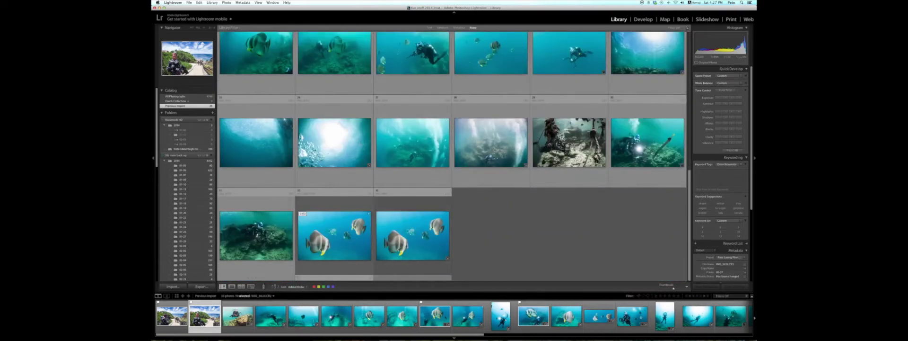
double_click(406, 226)
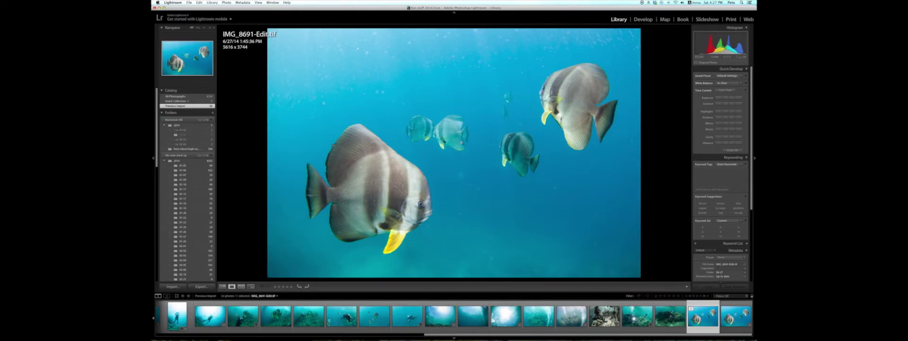
- Inspect the batfish photo at 1:1 with the left panel hidden, panning across fish and bubbly water, then return to Fit
left_click(339, 61)
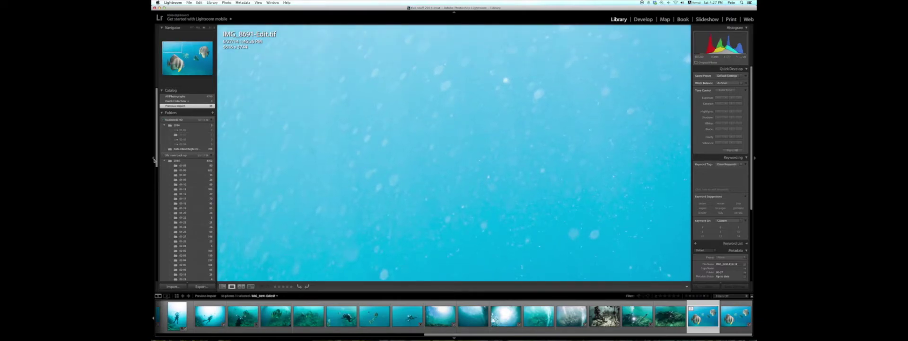
left_click(153, 159)
left_click_drag(418, 170, 284, 101)
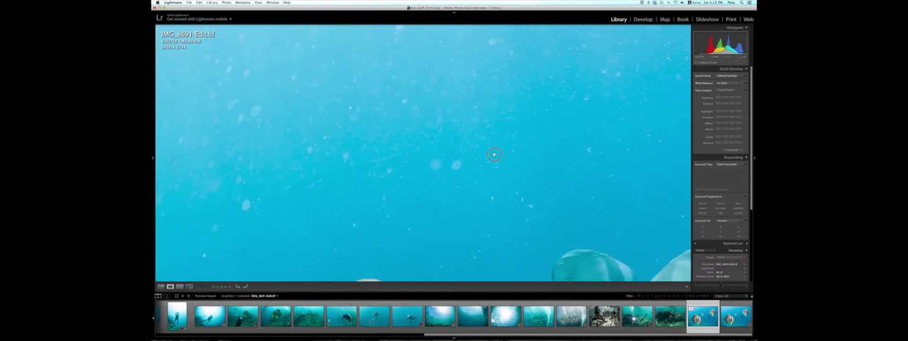
left_click_drag(493, 152, 416, 129)
left_click_drag(497, 137, 536, 229)
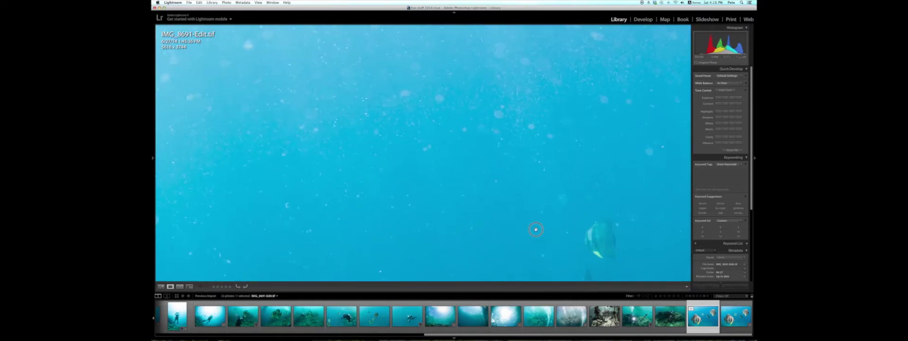
scroll(536, 229, "right", 10)
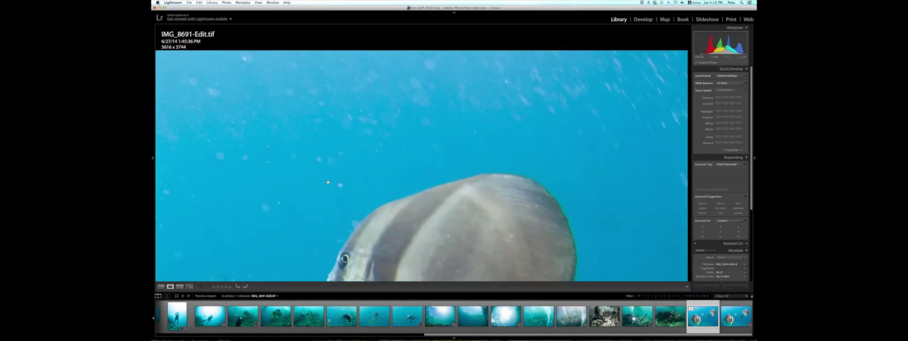
scroll(447, 136, "right", 3)
left_click(420, 171)
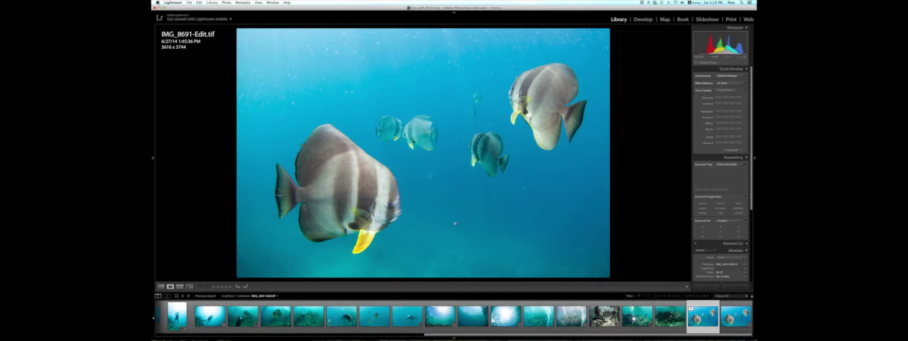
key("super+Tab")
- In Photoshop, duplicate the Background layer as a Background copy layer
key("super+Tab")
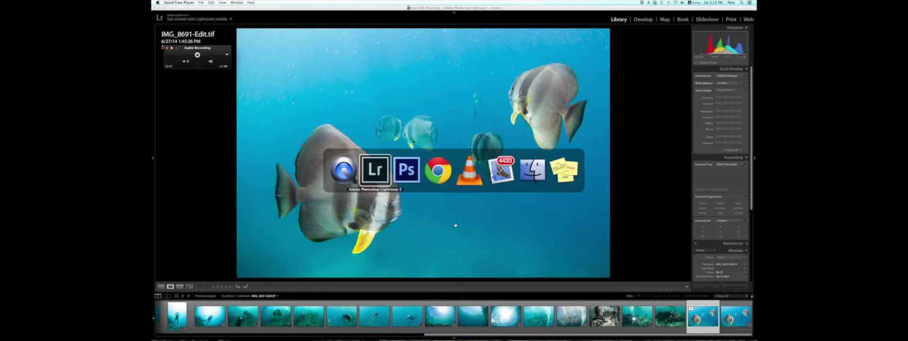
key("super+Tab")
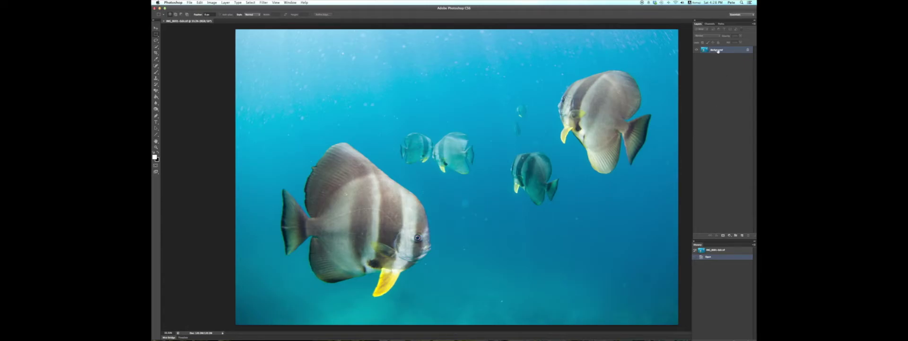
left_click_drag(715, 51, 741, 237)
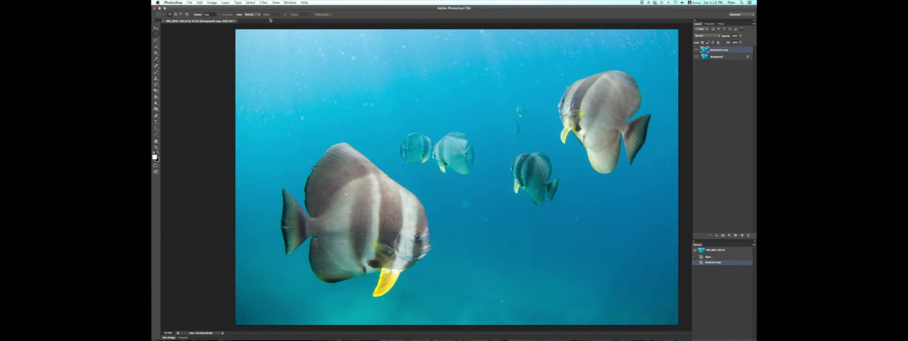
- Apply Filter > Noise > Dust & Scratches to the Background copy with a radius of about 16 pixels
left_click(264, 3)
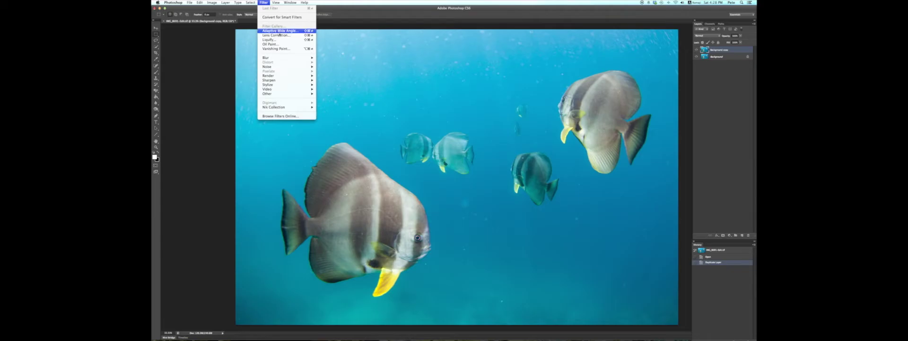
mouse_move(291, 58)
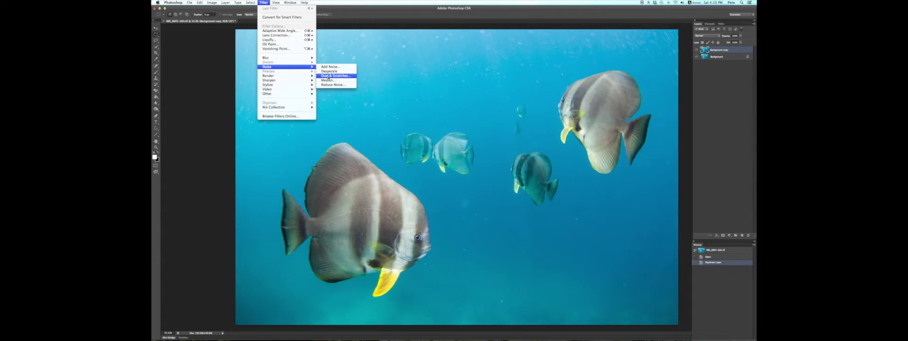
left_click(329, 75)
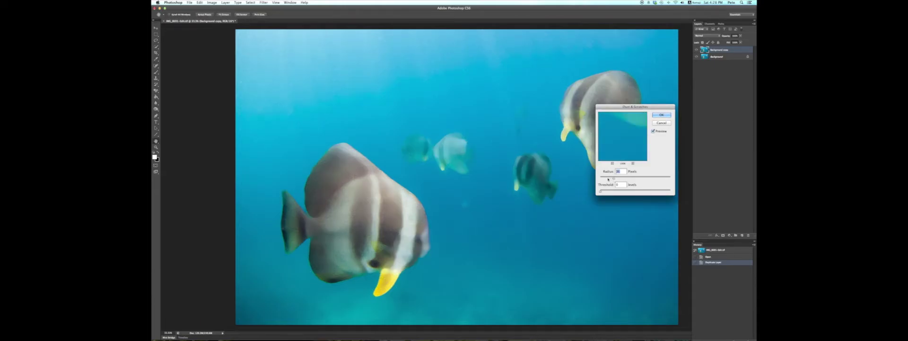
left_click_drag(613, 177, 603, 177)
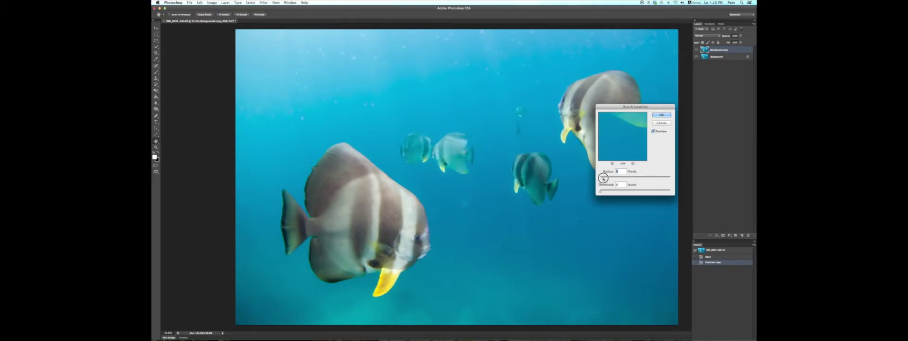
left_click_drag(603, 178, 604, 180)
left_click_drag(603, 179, 607, 177)
left_click(606, 178)
left_click_drag(606, 178, 613, 179)
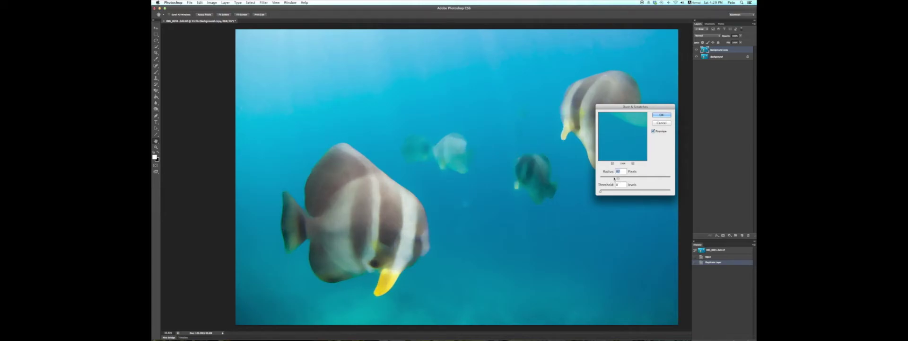
left_click_drag(614, 179, 615, 178)
left_click_drag(651, 109, 648, 127)
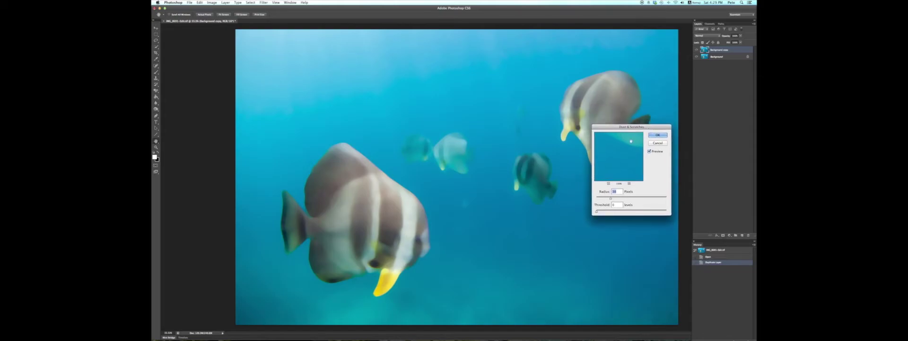
left_click(658, 136)
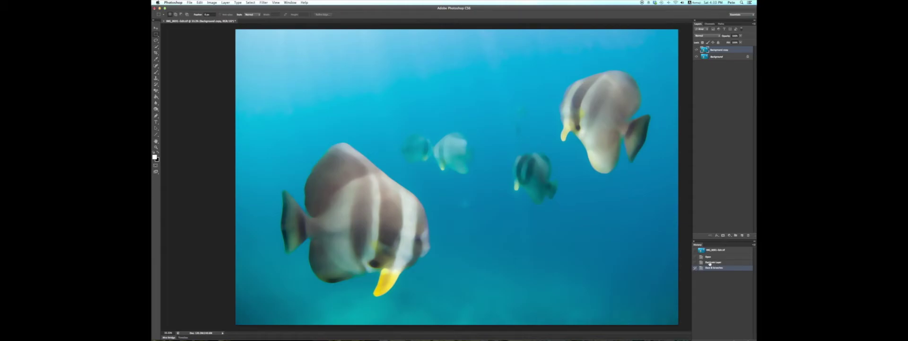
- Revert to the Duplicate Layer history state, undoing the Dust & Scratches filter
left_click(710, 263)
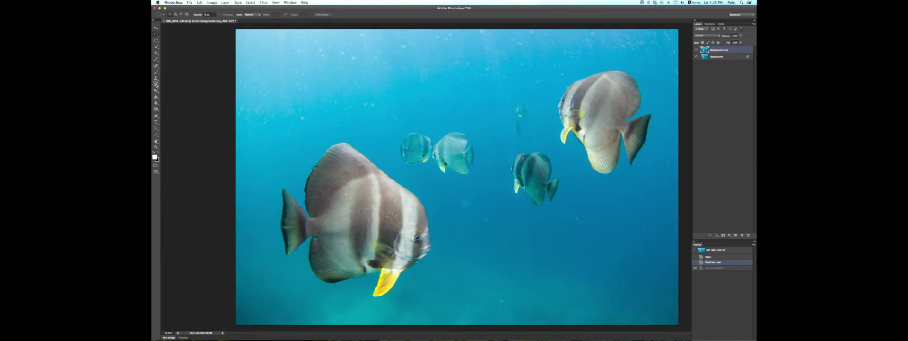
- With an enlarged History Brush, paint the filtered result over the lower-left and upper open water
left_click(156, 85)
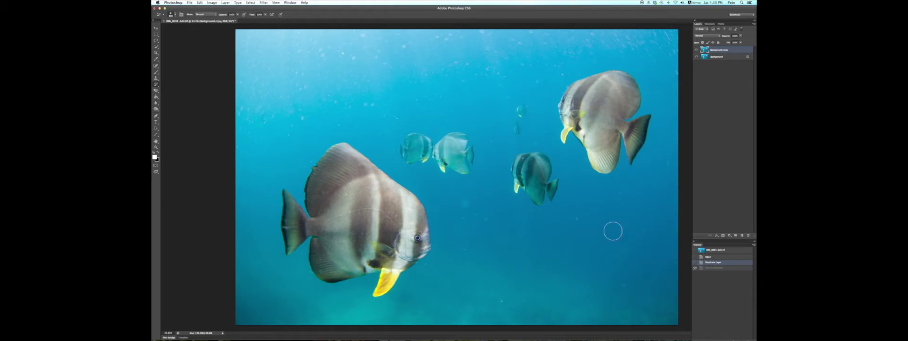
key("bracketright")
key("bracketright")
key("bracketright")
key("bracketright")
key("bracketright")
key("bracketright")
left_click_drag(442, 294, 381, 333)
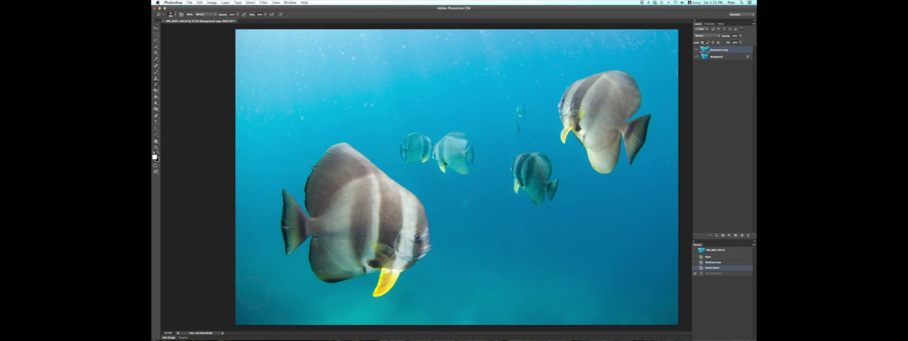
left_click(249, 258)
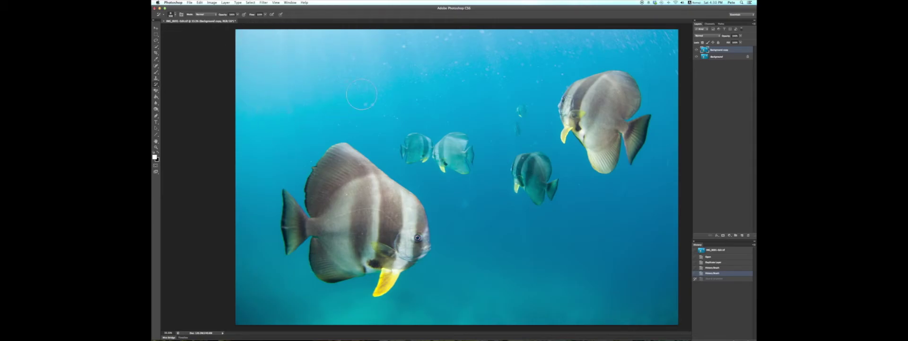
mouse_move(368, 107)
left_mouse_down()
mouse_move(401, 87)
mouse_move(408, 54)
left_mouse_up()
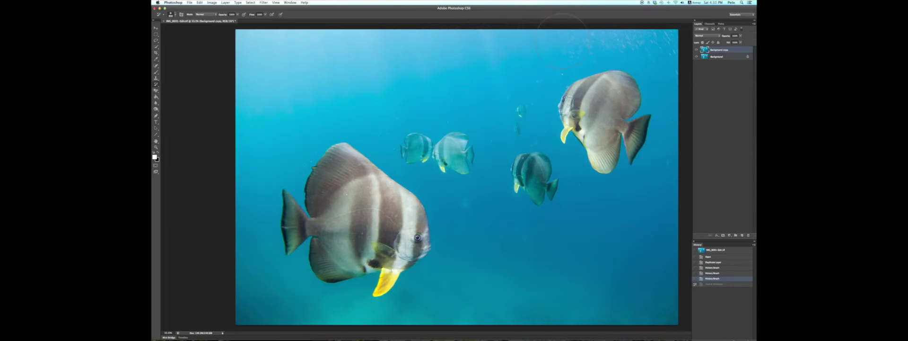
left_click_drag(562, 40, 559, 45)
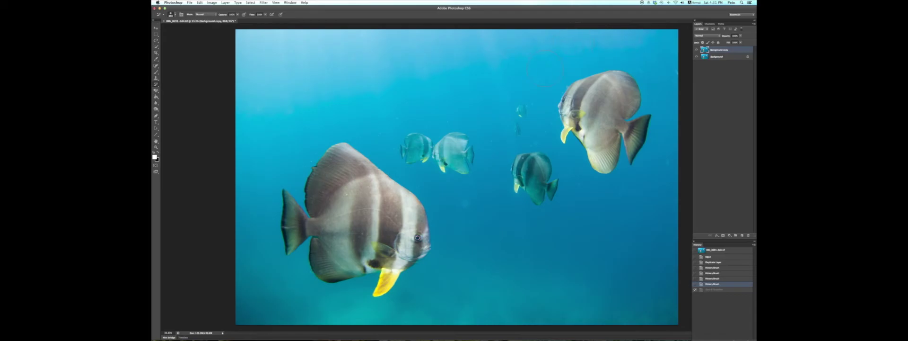
left_click_drag(497, 92, 490, 93)
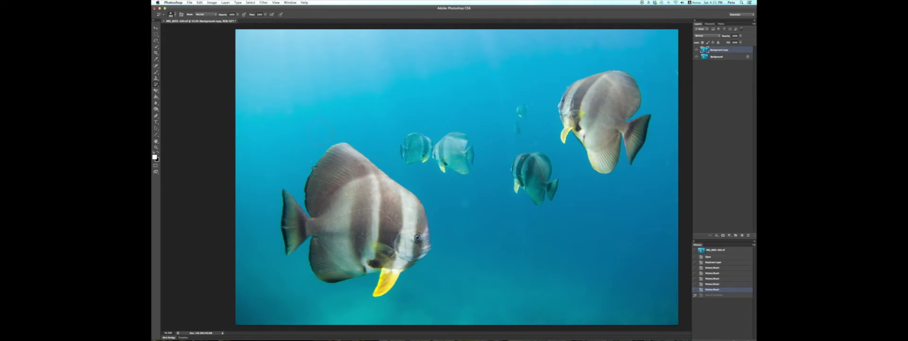
- Dab away backscatter in the upper water and between the small fish with the History Brush
left_click_drag(320, 132, 326, 127)
right_click(374, 63)
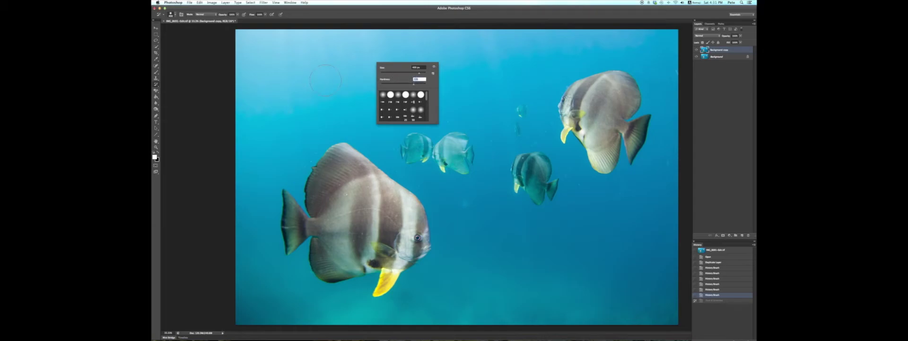
left_click(411, 100)
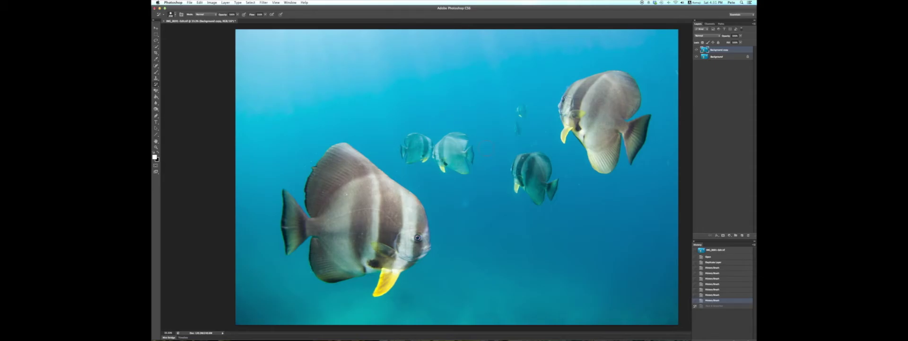
left_click(456, 225)
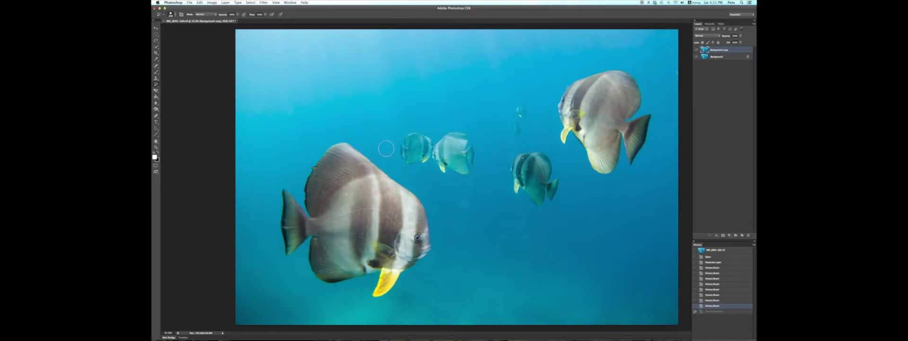
left_click(479, 180)
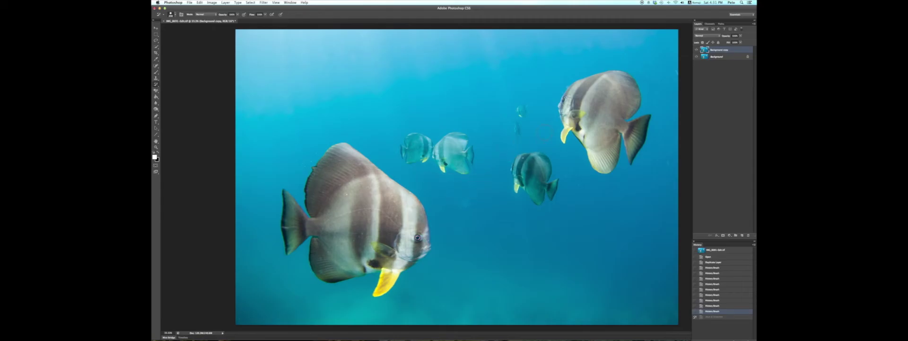
- Clean the remaining specks in the right-side water, across the top, and in the lower-left
left_click(561, 151)
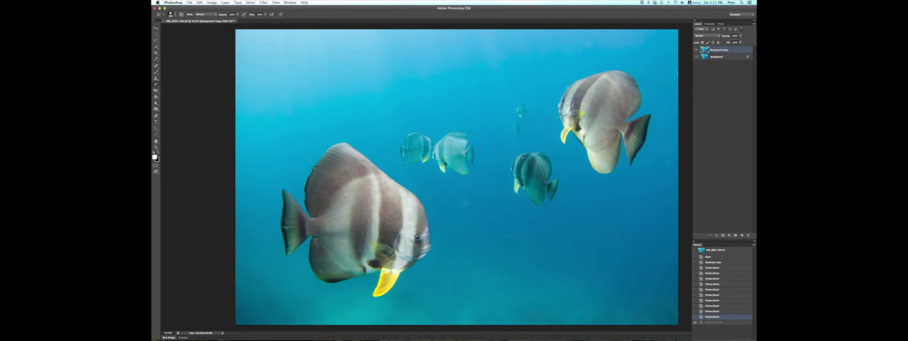
left_click(595, 196)
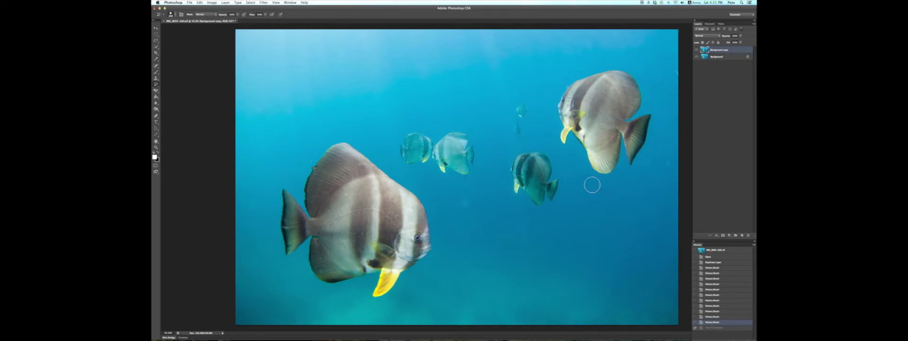
left_click(637, 179)
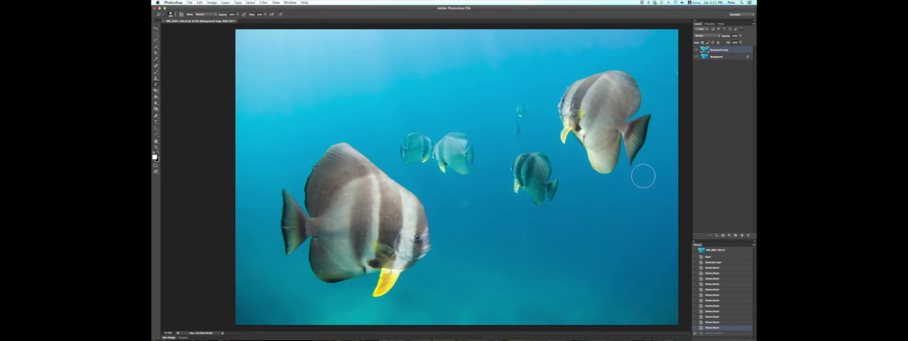
left_click(661, 155)
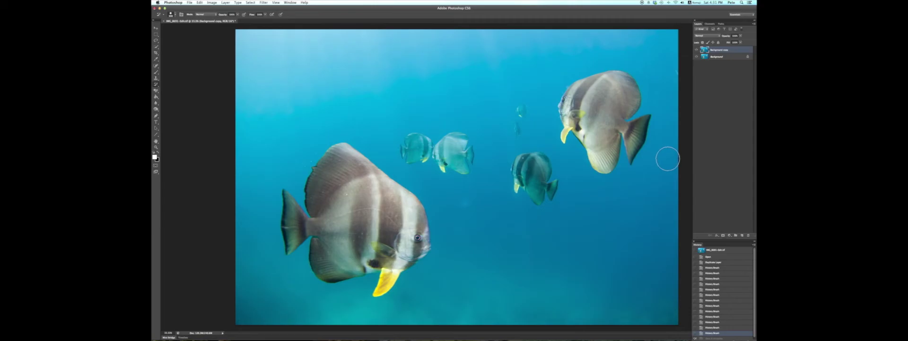
left_click(667, 132)
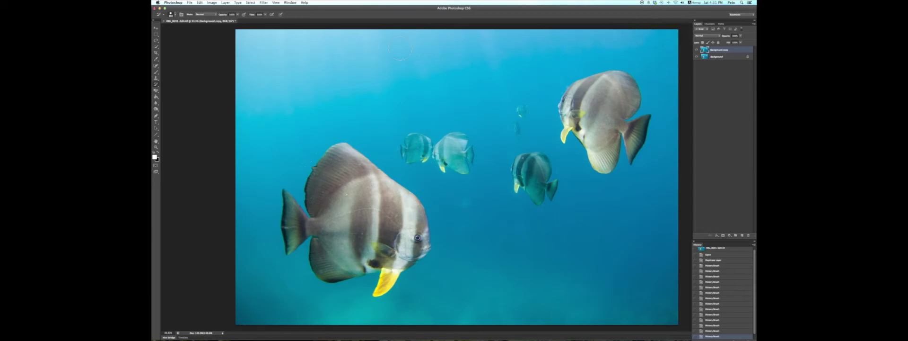
left_click_drag(586, 53, 410, 49)
left_click(384, 138)
left_click(403, 304)
left_click(697, 50)
scroll(471, 85, "up", 1)
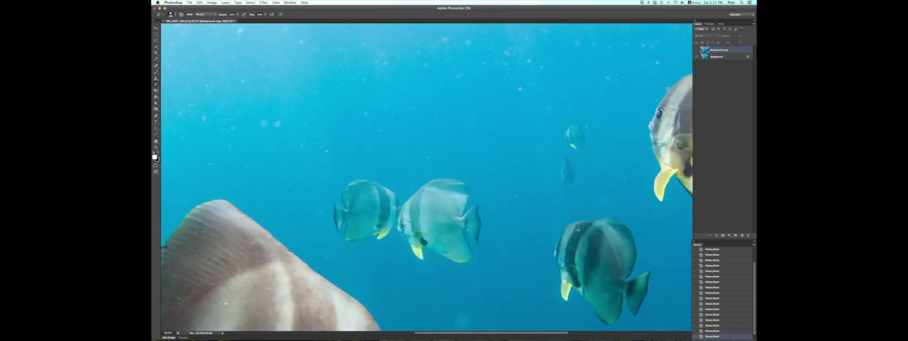
left_click(696, 50)
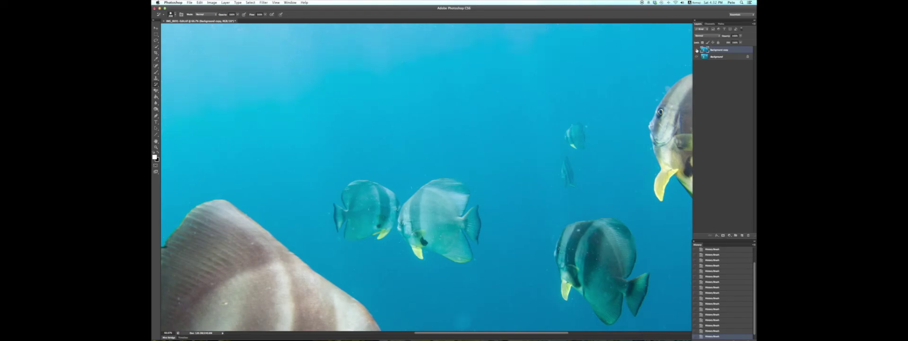
left_click(696, 50)
left_click(697, 50)
scroll(494, 79, "up", 2)
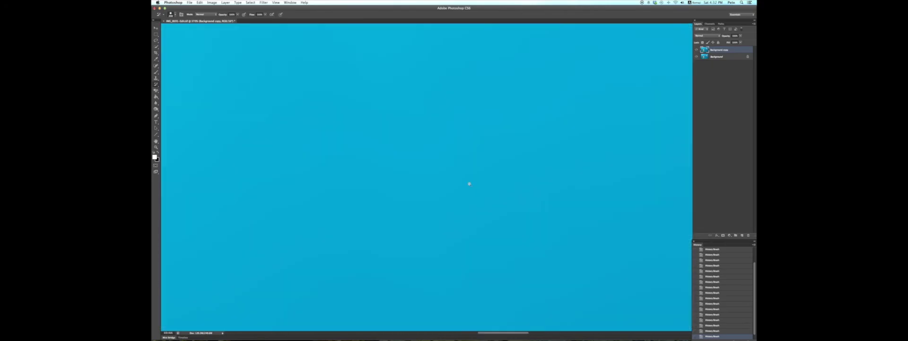
scroll(470, 191, "down", 3)
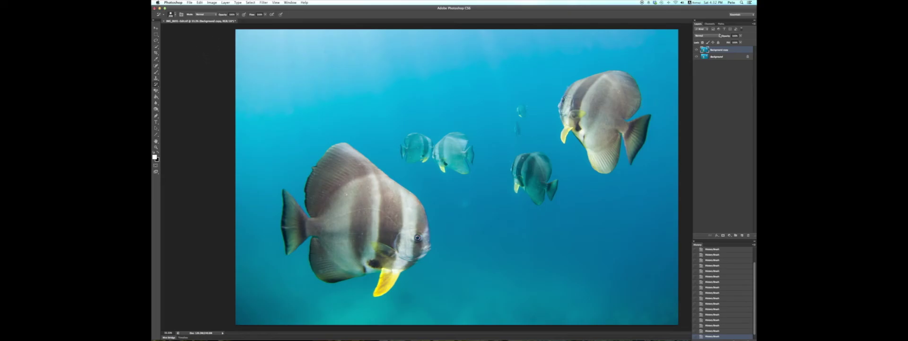
- Flatten the layers via the Layers panel menu, save the file, and return to Lightroom
left_click(754, 23)
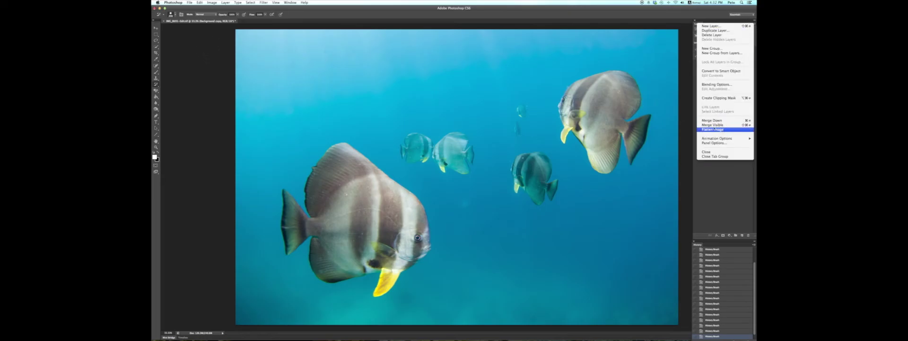
left_click(713, 128)
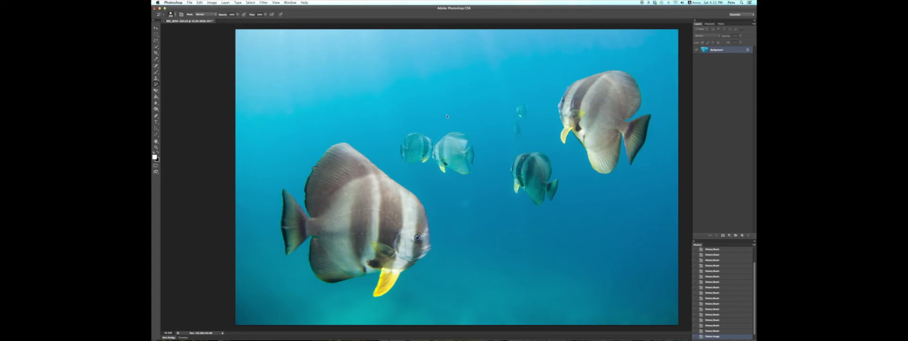
key("super+s")
key("Return")
key("super+Tab")
key("super+Tab")
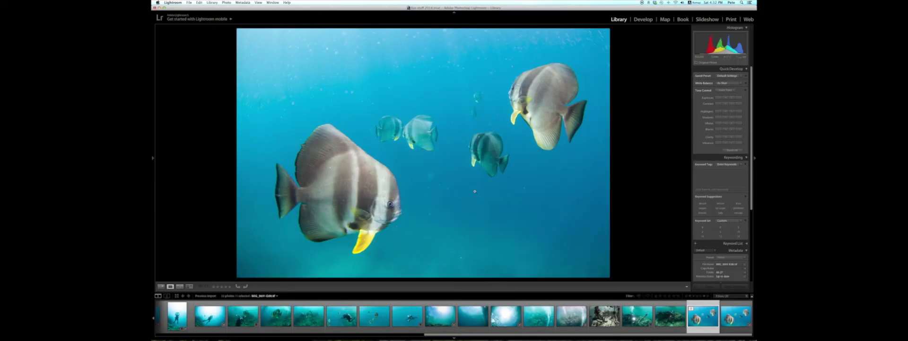
- View the original IMG_8691.CR2, zoom in on the water, then open Develop
key("Right")
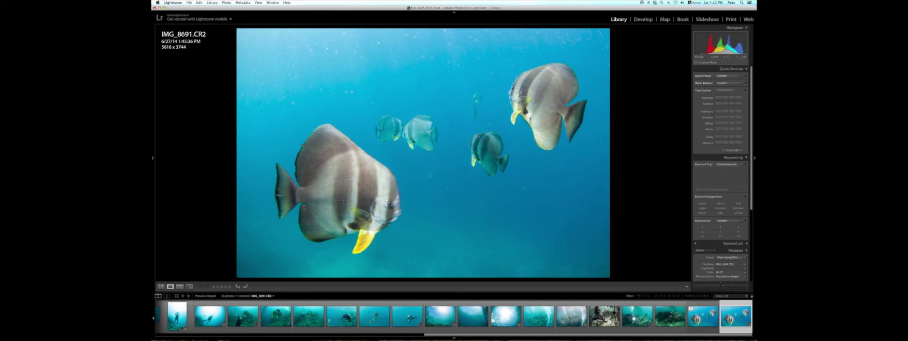
left_click(446, 166)
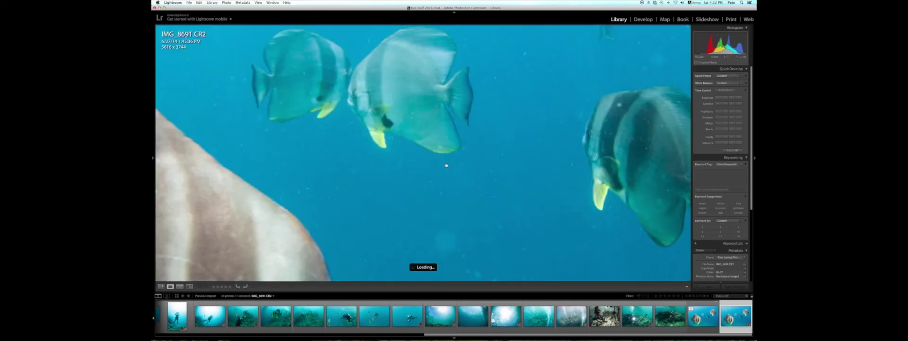
left_click(433, 164)
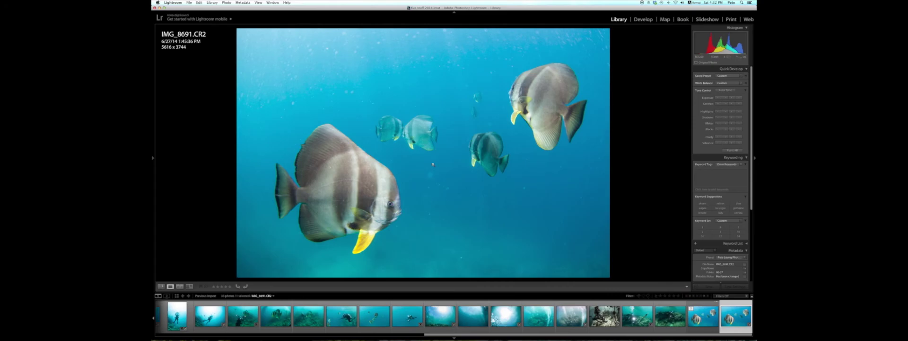
key("d")
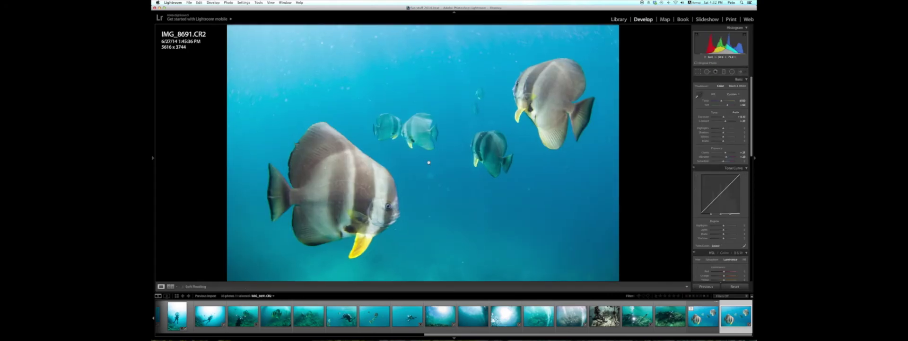
- Compare the CR2 and IMG_8691-Edit.tif at 1:1, then turn on Spot Removal for the TIFF
left_click(429, 162)
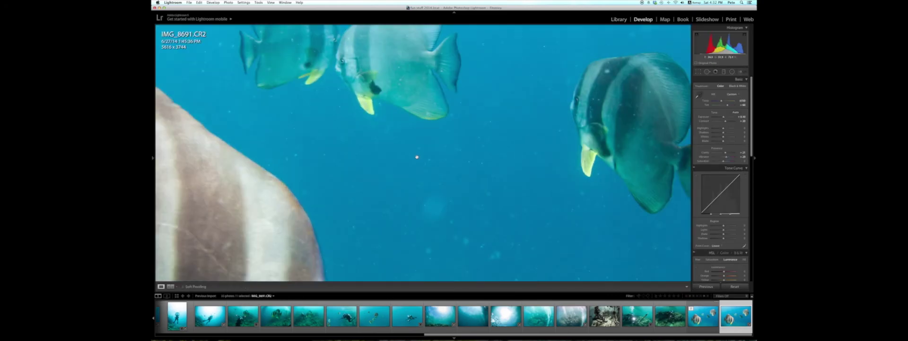
key("Left")
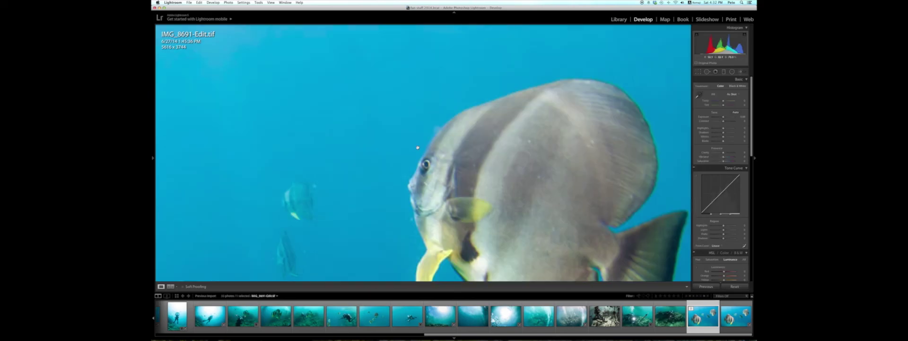
left_click(404, 145)
key("Right")
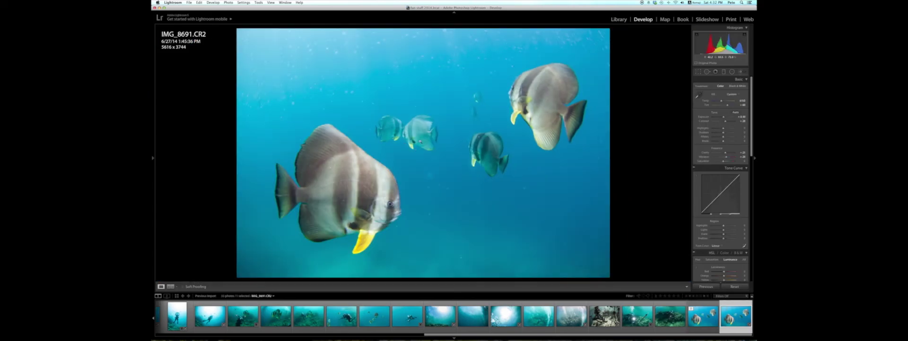
key("Left")
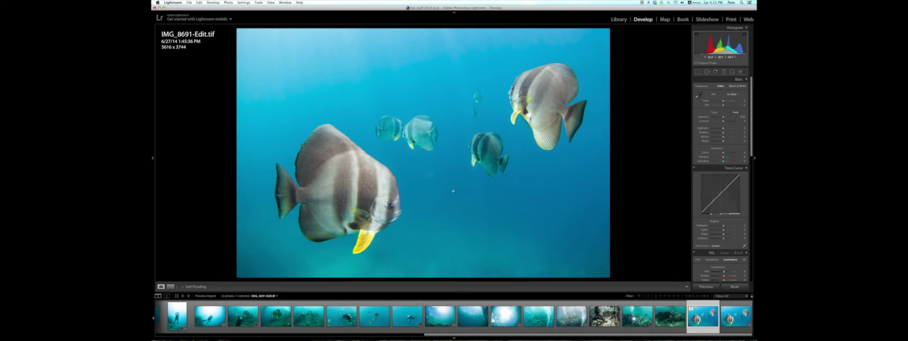
key("q")
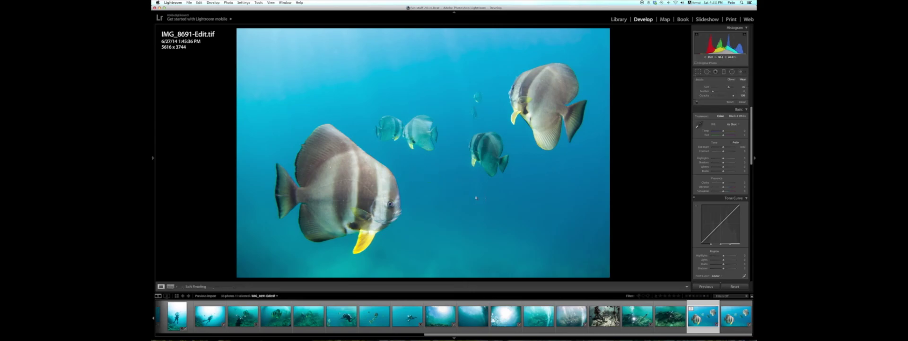
- Toggle Spot Removal off and back on with Q
key("q")
key("q")
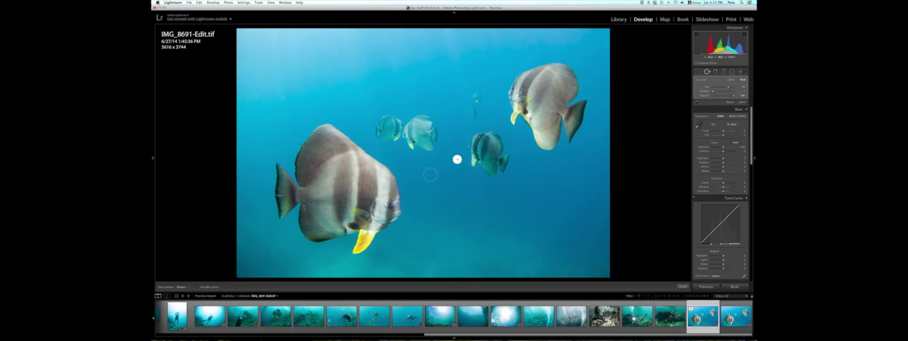
key("q")
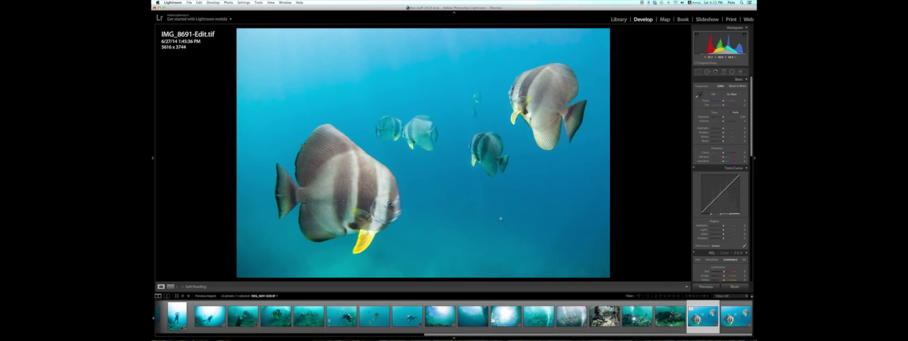
- Return to the Library grid and scroll up through the batfish and diver thumbnails
key("g")
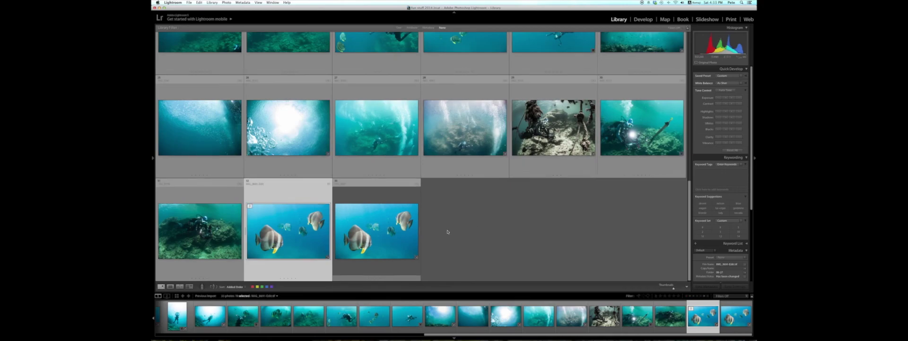
scroll(447, 232, "up", 5)
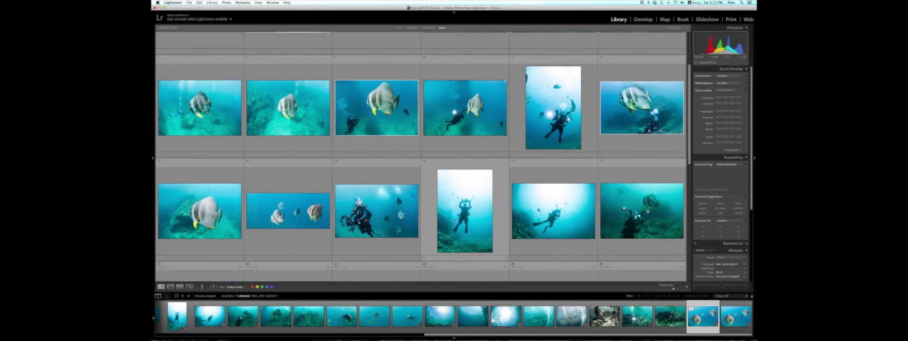